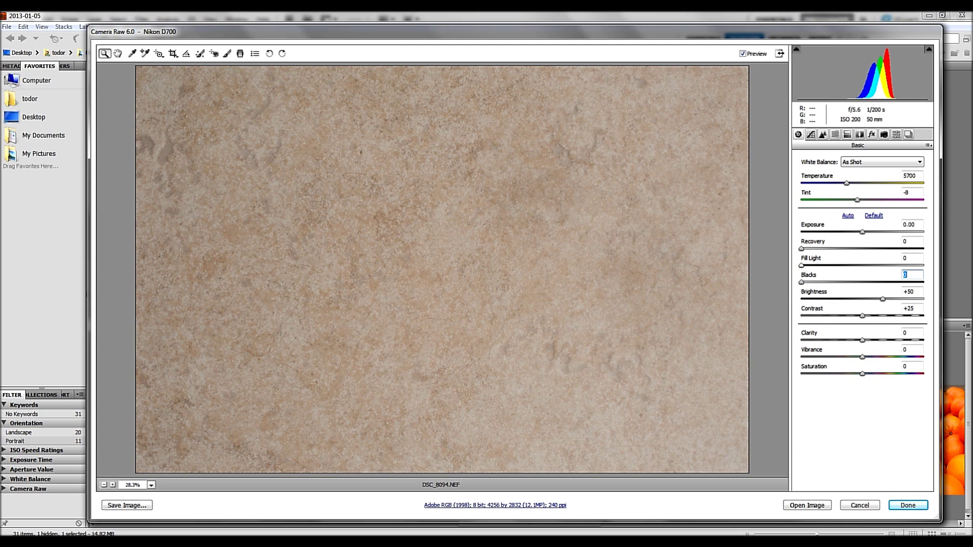
# Set the raw photo's Fill Light to 15, Blacks to 12, Clarity to +50 and Vibrance to +25.
pyautogui.moveTo(802, 266); pyautogui.dragTo(819, 266)
pyautogui.moveTo(802, 283); pyautogui.dragTo(815, 282)
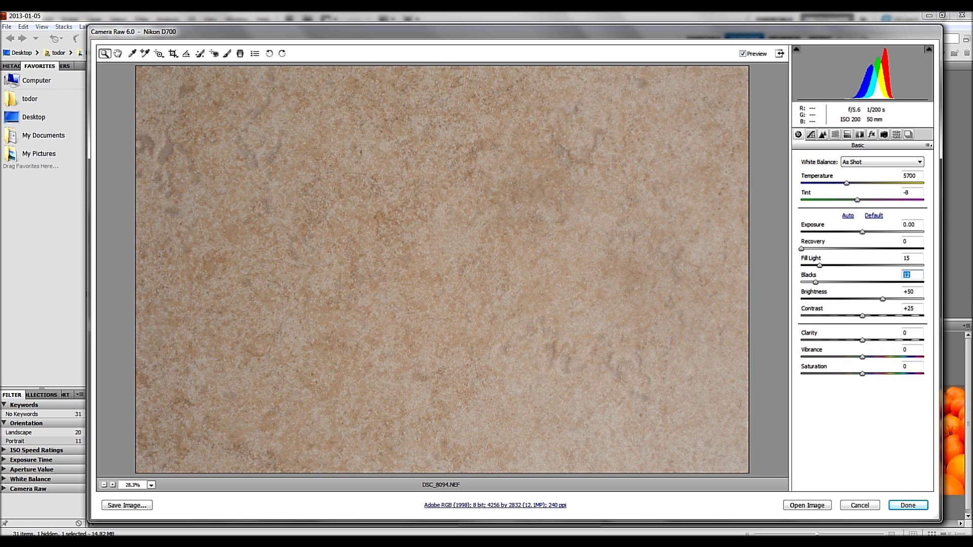
pyautogui.click(913, 333)
pyautogui.write('50')
pyautogui.press('Tab')
pyautogui.write('25')
pyautogui.press('Tab')
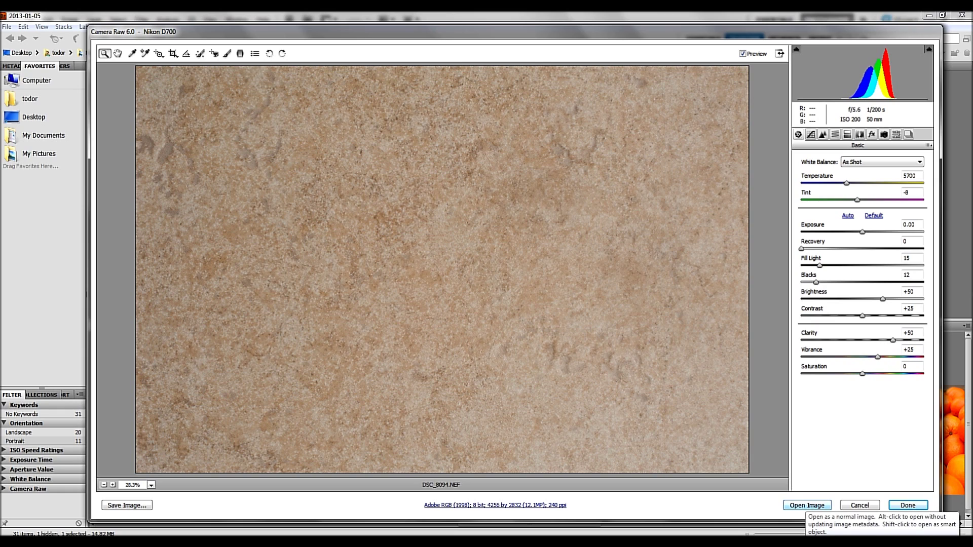
# Open the raw photo as a smart object in Photoshop and create a new smart object via copy from its layer.
pyautogui.keyDown('shift'); pyautogui.click(808, 506); pyautogui.keyUp('shift')
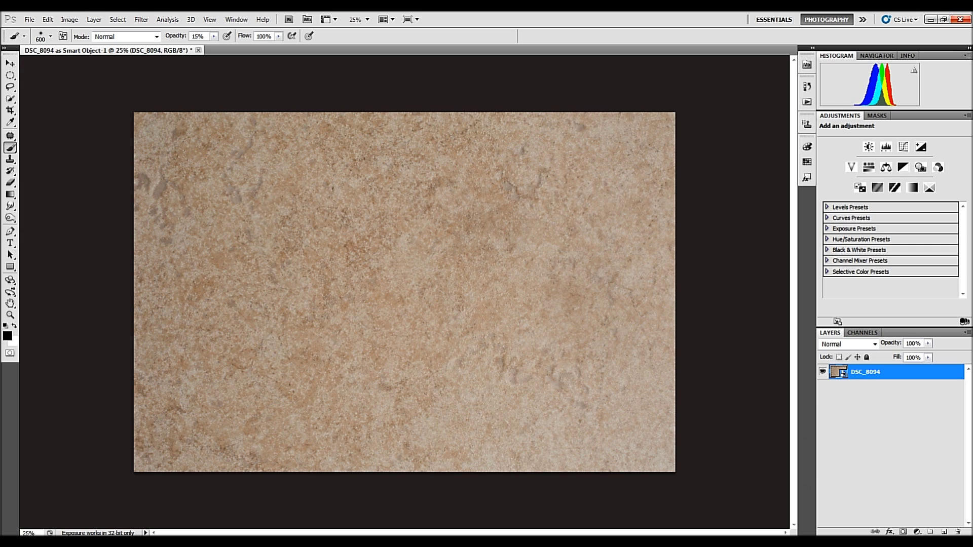
pyautogui.rightClick(857, 371)
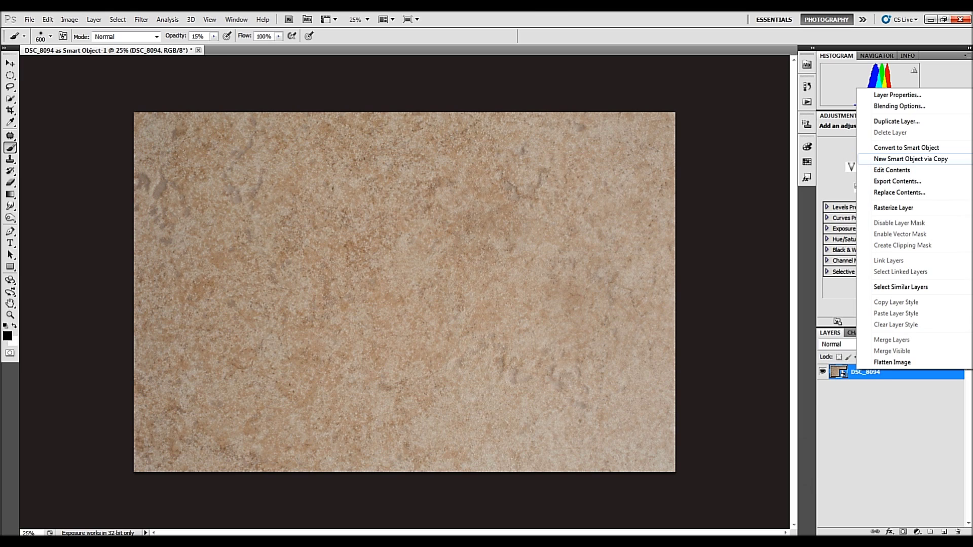
pyautogui.click(910, 159)
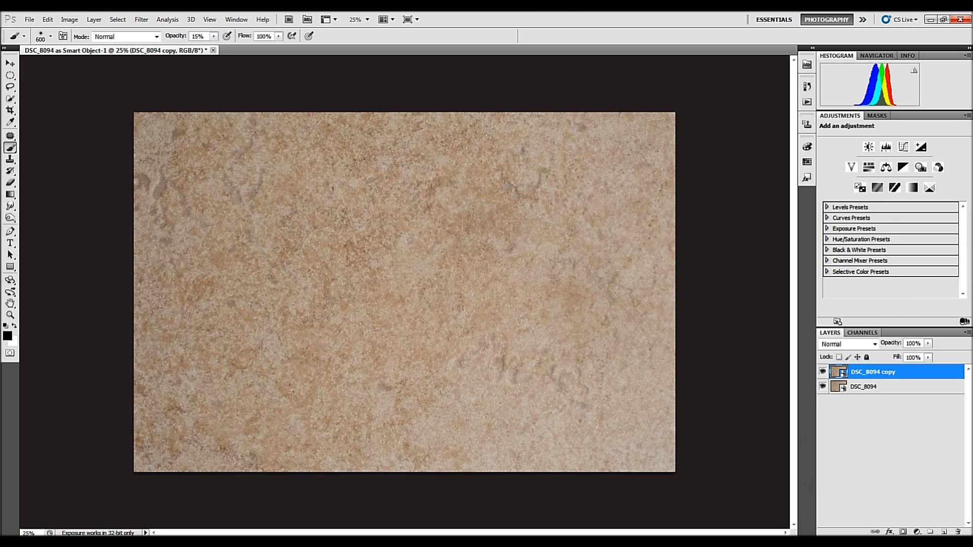
# Reopen the raw settings of the copied smart object and set Blacks to 38 and Fill Light to 62.
pyautogui.doubleClick(839, 372)
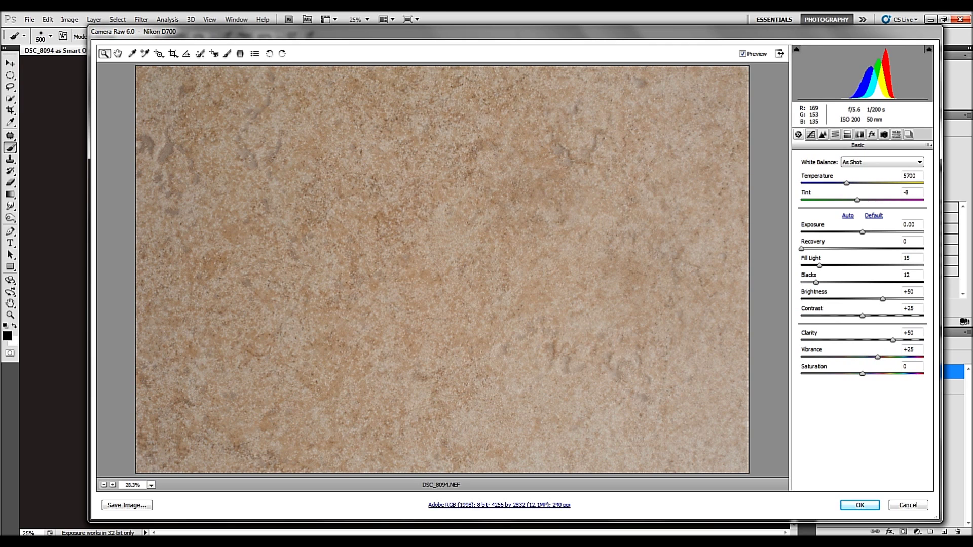
pyautogui.moveTo(816, 282); pyautogui.dragTo(849, 283)
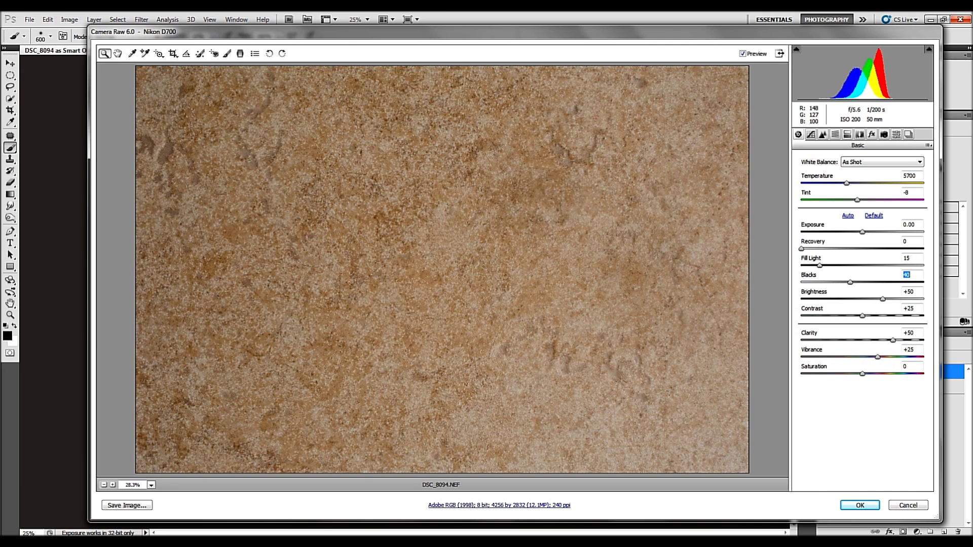
pyautogui.press('Down')
pyautogui.press('Down')
pyautogui.moveTo(819, 266); pyautogui.dragTo(876, 266)
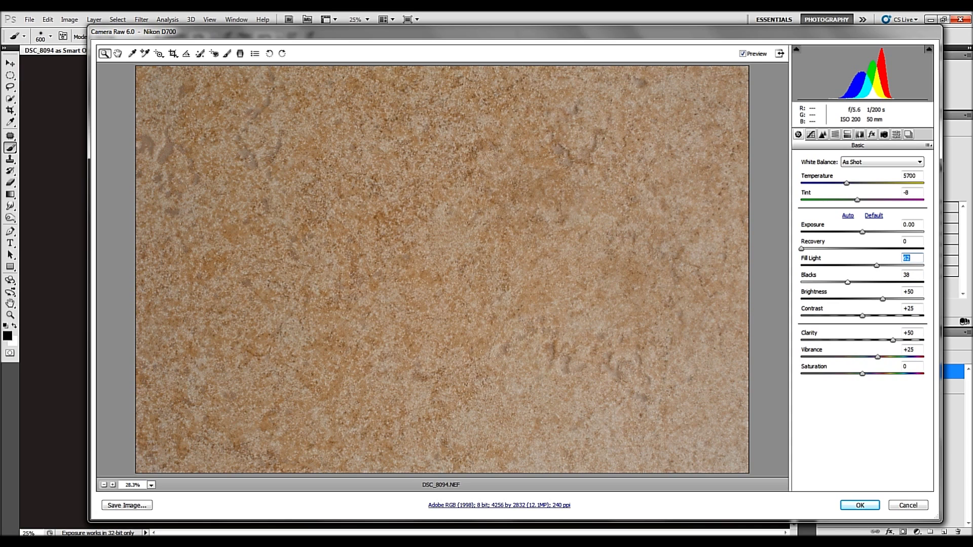
# Raise the copy's Blacks to 100, then lower them gradually to 74 for a darker, more contrasty texture.
pyautogui.moveTo(847, 282); pyautogui.dragTo(923, 283)
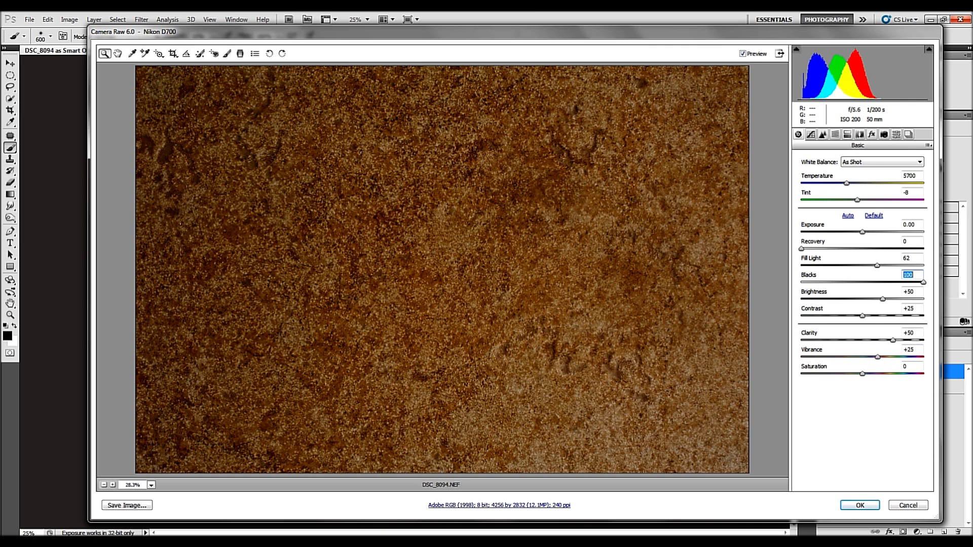
pyautogui.press('Down')
pyautogui.press('Down')
pyautogui.press('Down')
pyautogui.press('Down')
pyautogui.press('Down')
pyautogui.press('Down')
pyautogui.press('Down')
pyautogui.press('Down')
pyautogui.press('Down')
pyautogui.press('Down')
pyautogui.press('Down')
pyautogui.press('Down')
pyautogui.press('Down')
pyautogui.press('Down')
pyautogui.press('Down')
pyautogui.press('Down')
pyautogui.press('Down')
pyautogui.press('Down')
pyautogui.press('Down')
pyautogui.press('Down')
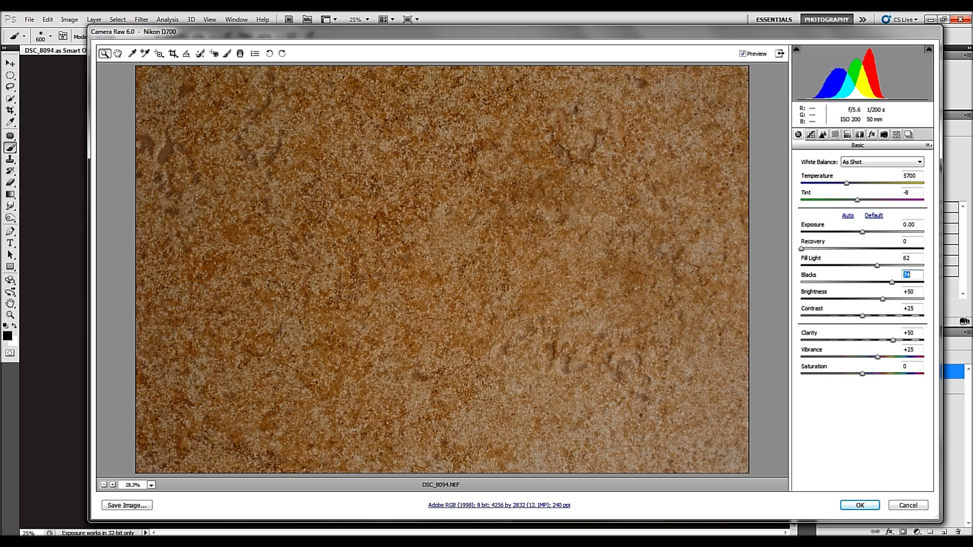
# Set the copy's Fill Light to 67 and apply the raw settings to the smart object.
pyautogui.hotkey('shift', 'Tab')
pyautogui.press('Up')
pyautogui.press('Up')
pyautogui.press('Up')
pyautogui.press('Up')
pyautogui.press('Up')
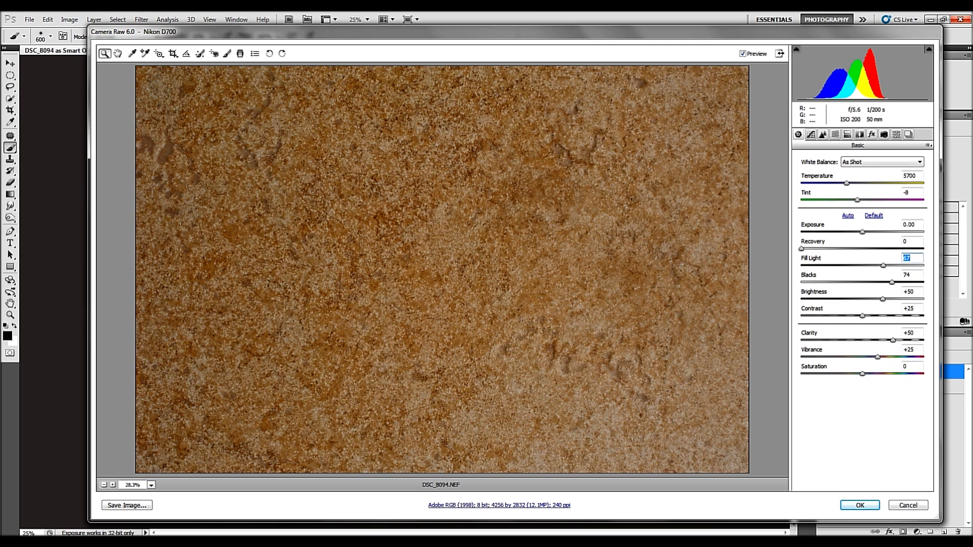
pyautogui.press('Return')
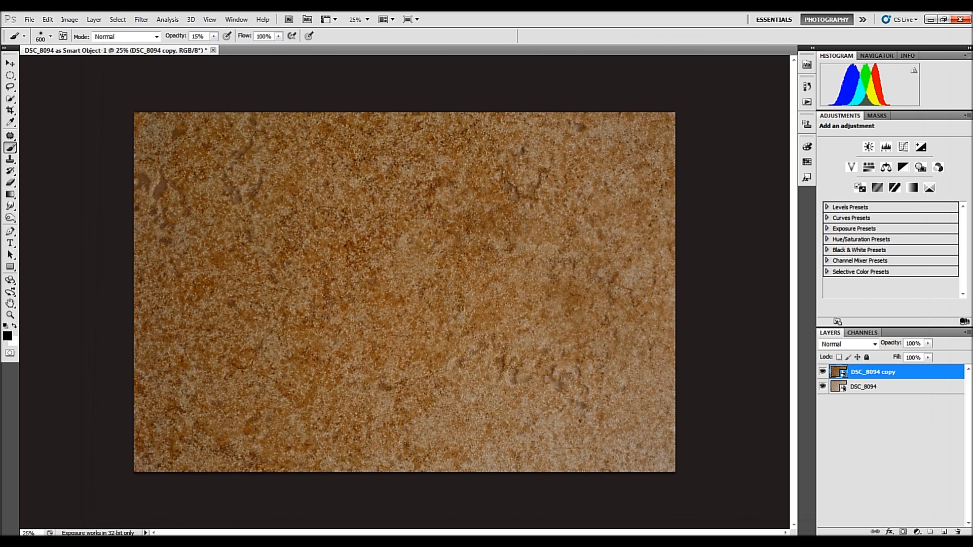
# Compare Overlay, Hard Light and Soft Light on the copied layer and set its blend mode to Overlay.
pyautogui.click(862, 344)
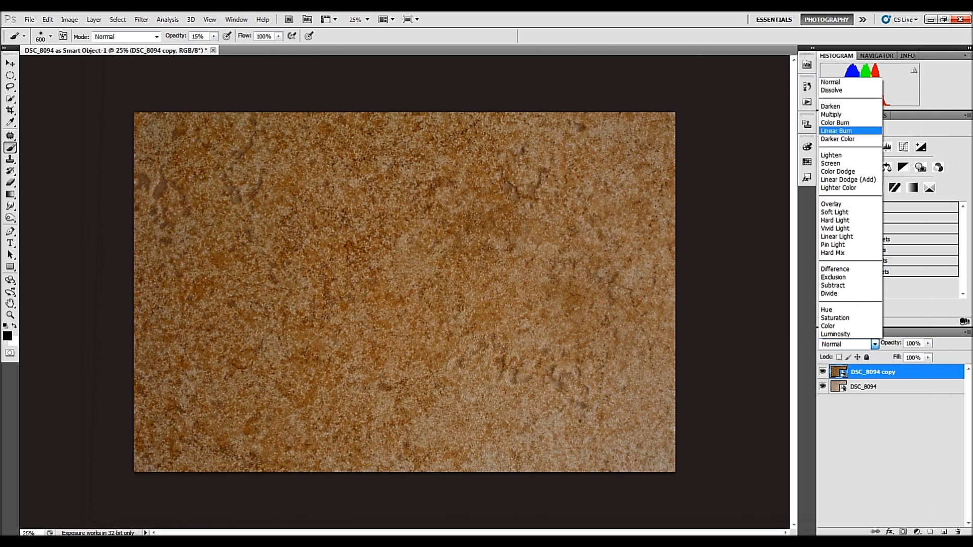
pyautogui.click(832, 204)
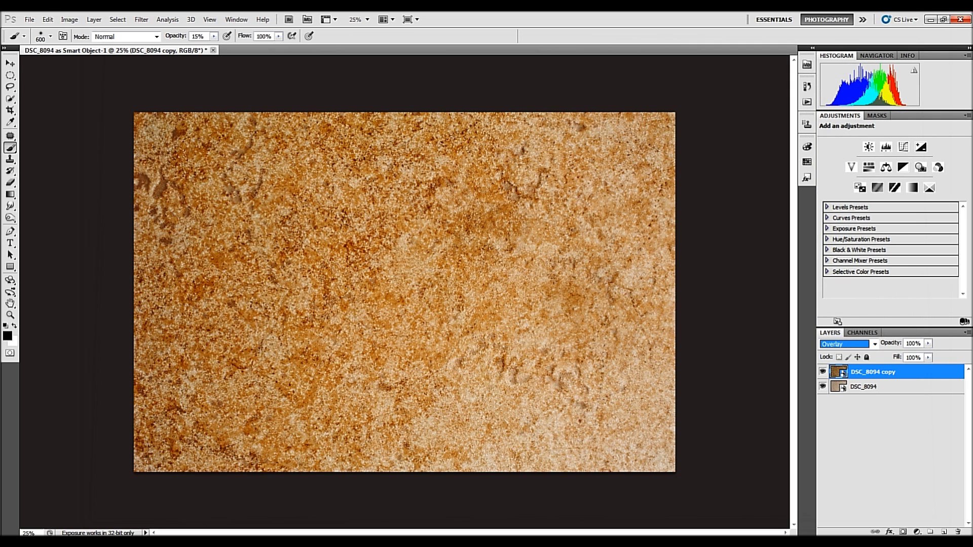
pyautogui.press('Down')
pyautogui.press('Down')
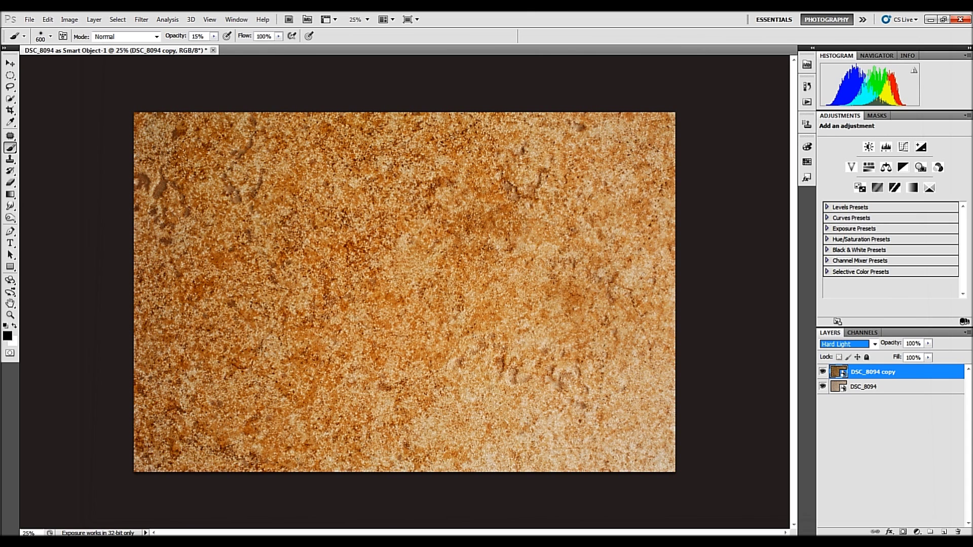
pyautogui.press('Up')
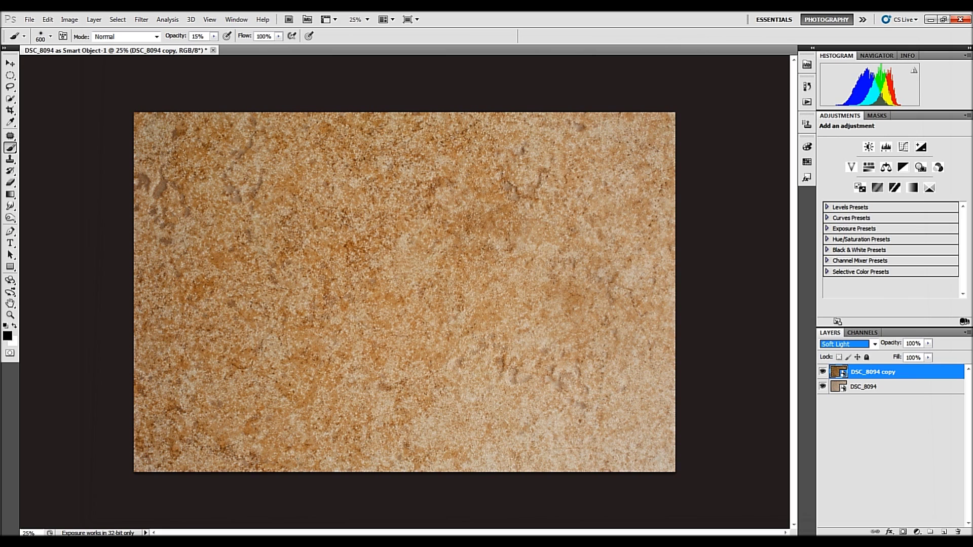
pyautogui.press('Up')
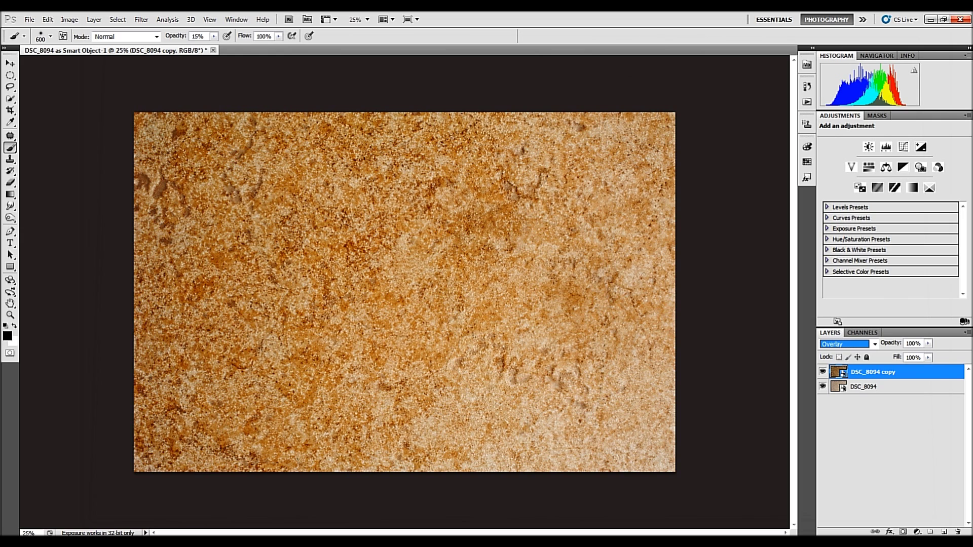
# Set the opacity of the copied Overlay layer to 79%.
pyautogui.moveTo(890, 343); pyautogui.dragTo(866, 343)
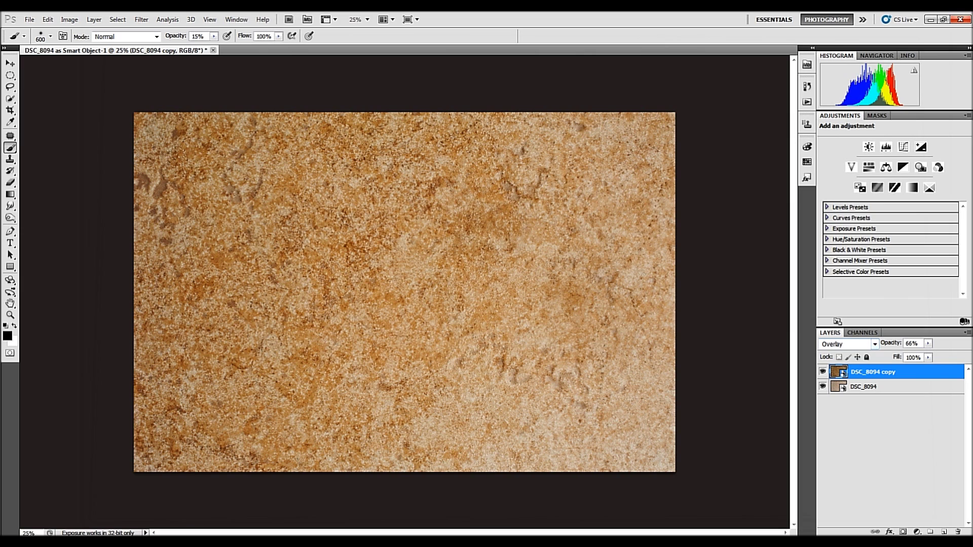
pyautogui.moveTo(891, 343); pyautogui.dragTo(893, 343)
pyautogui.moveTo(895, 343); pyautogui.dragTo(896, 343)
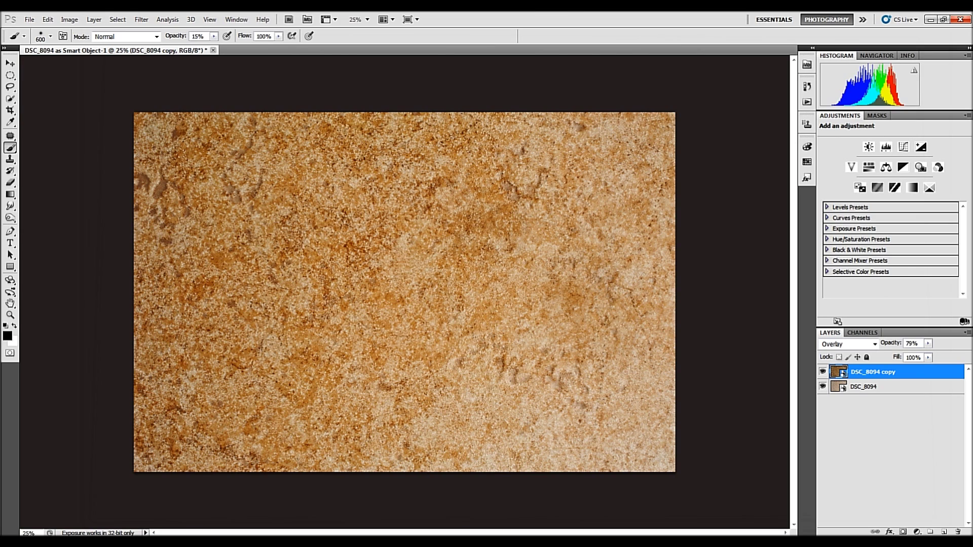
# Run the Dodge & Burn action to add its layer, and set the brush opacity to 10%.
pyautogui.click(807, 102)
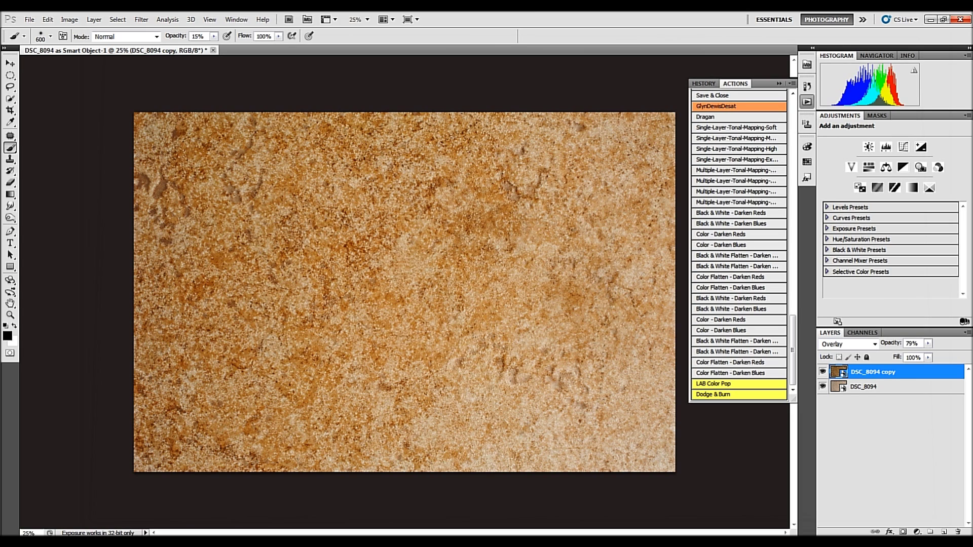
pyautogui.click(713, 395)
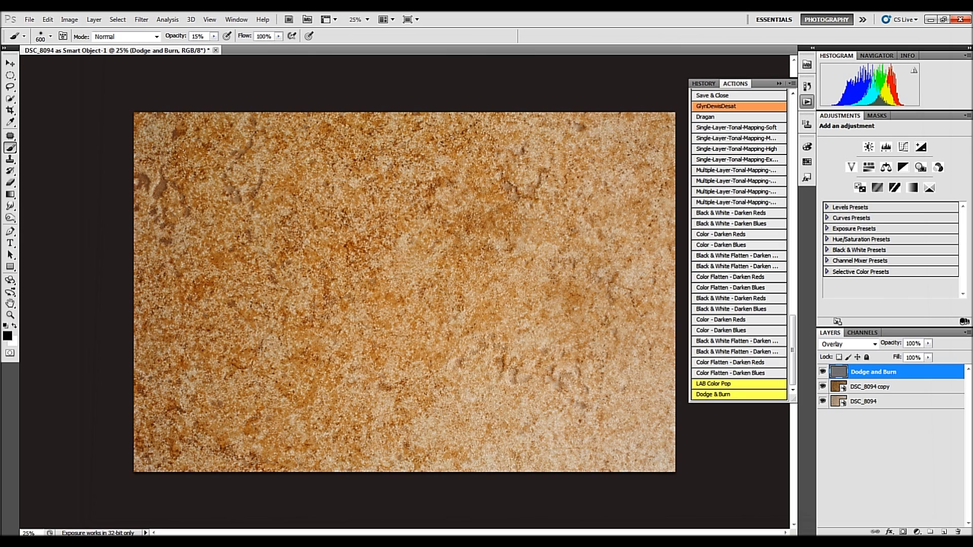
pyautogui.click(779, 83)
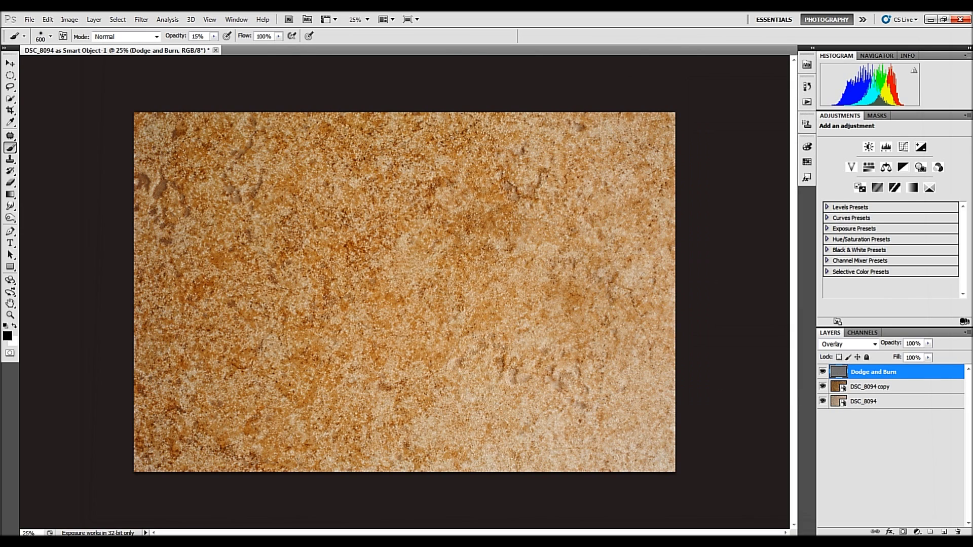
pyautogui.click(214, 36)
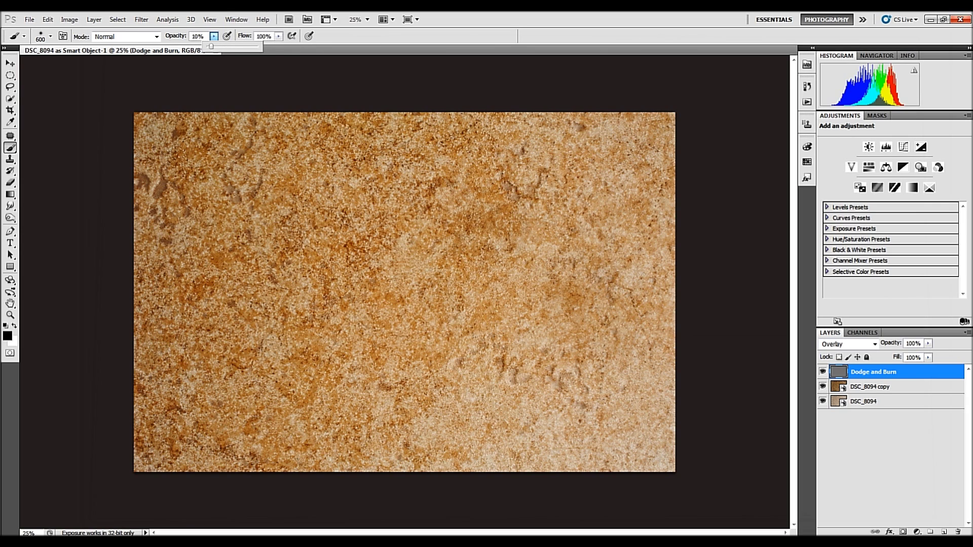
pyautogui.press('Return')
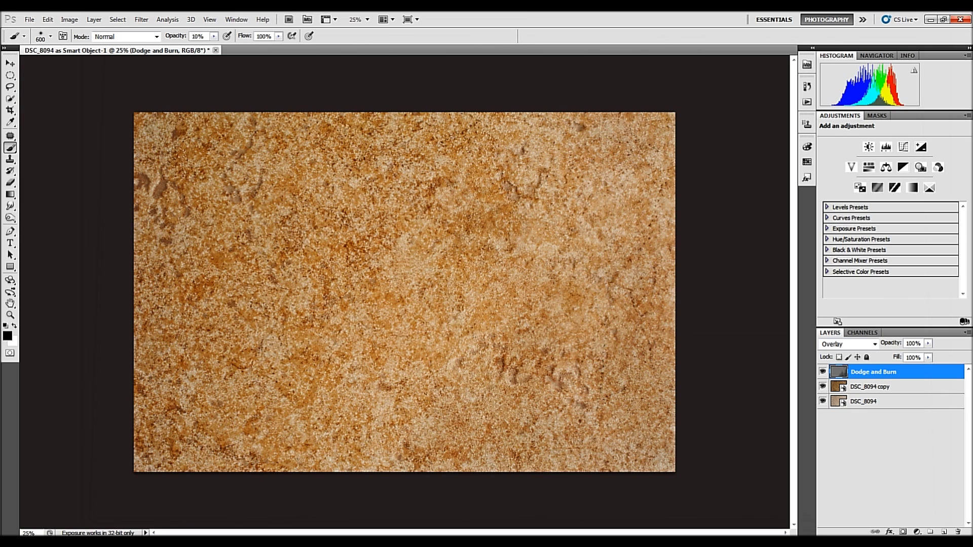
# Lighten the texture's left side and upper centre on the Dodge and Burn layer with a white brush of size 1000.
pyautogui.press('x')
pyautogui.press(']')
pyautogui.press(']')
pyautogui.press(']')
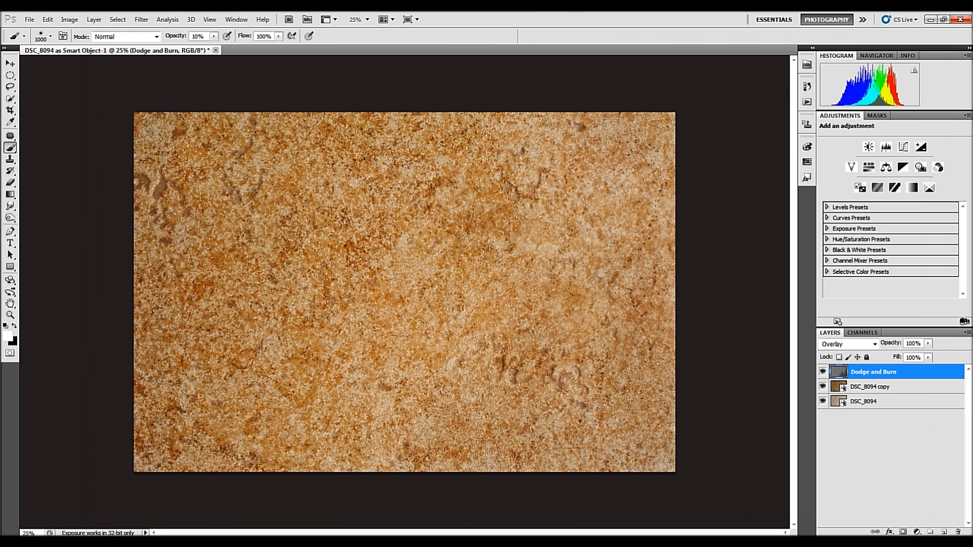
pyautogui.click(283, 145)
pyautogui.click(349, 145)
pyautogui.click(377, 207)
pyautogui.click(310, 246)
pyautogui.click(242, 255)
pyautogui.click(188, 234)
pyautogui.click(345, 293)
pyautogui.click(303, 351)
pyautogui.click(211, 366)
pyautogui.click(147, 305)
pyautogui.click(147, 246)
pyautogui.click(147, 203)
pyautogui.click(147, 144)
pyautogui.click(173, 385)
pyautogui.click(173, 429)
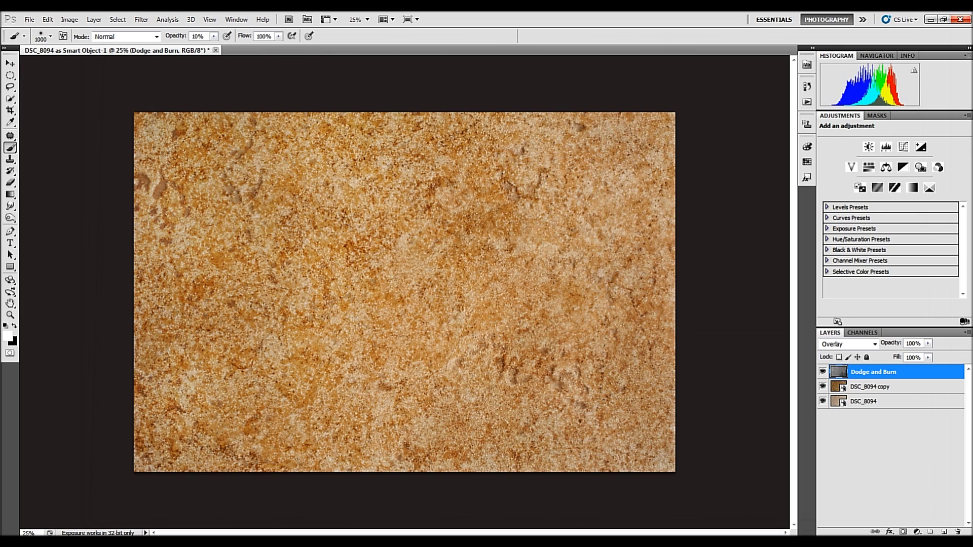
pyautogui.click(481, 219)
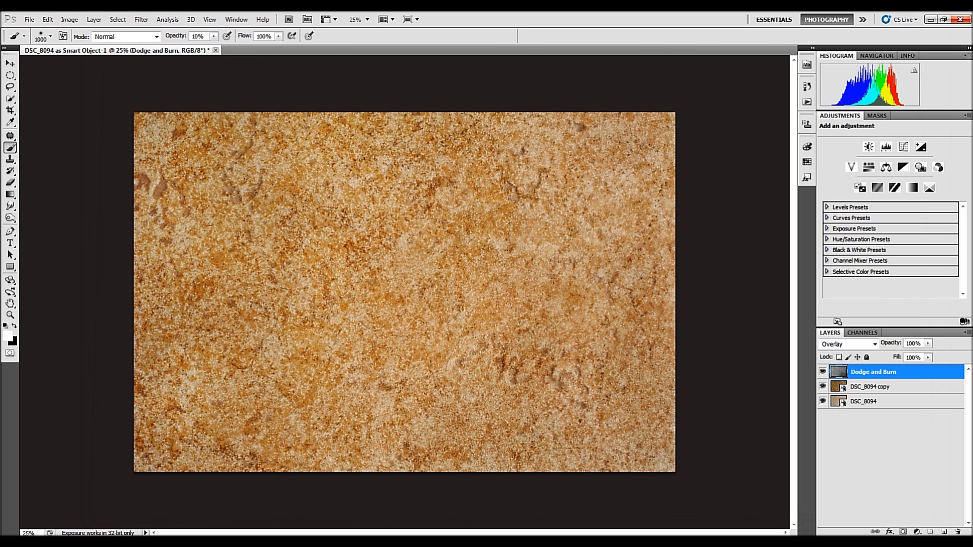
# Darken the lower middle and upper right edge of the texture on the Dodge and Burn layer using black.
pyautogui.press('x')
pyautogui.click(405, 414)
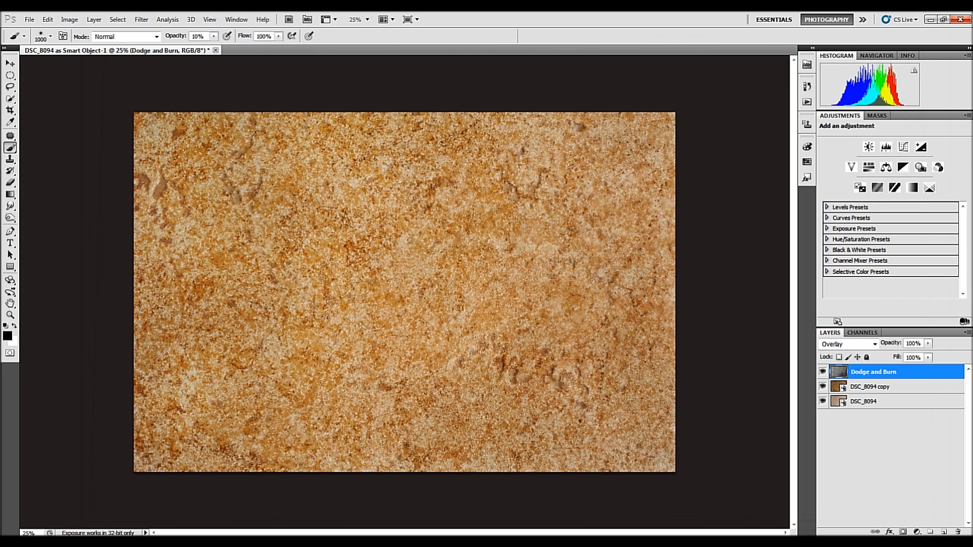
pyautogui.click(656, 204)
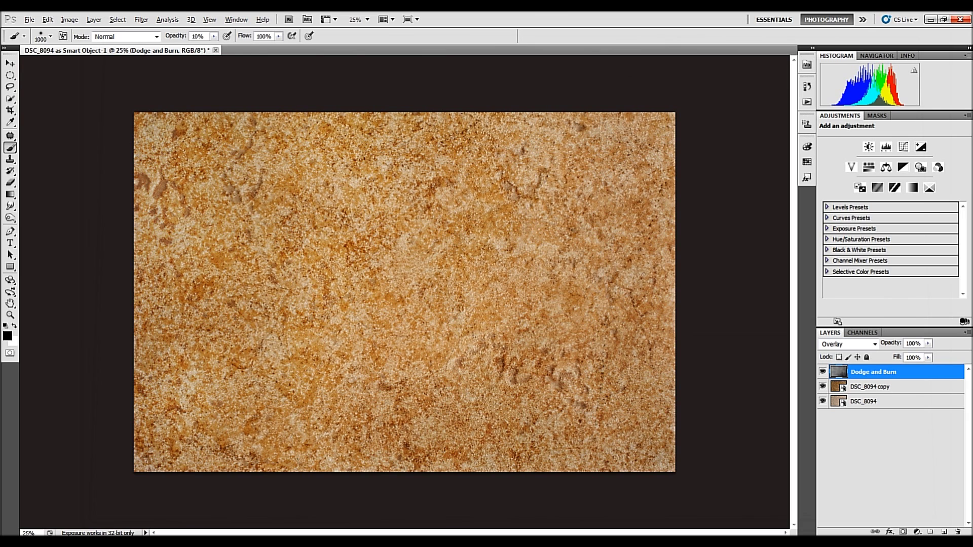
# Compare the original DSC_8094 layer on its own with the full layered edit, then restore all layers.
pyautogui.keyDown('alt'); pyautogui.click(822, 401); pyautogui.keyUp('alt')
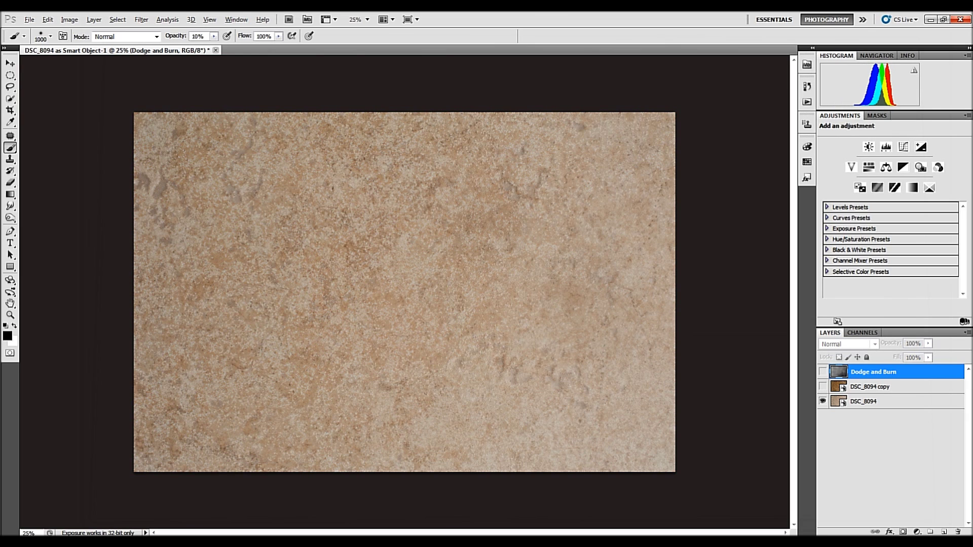
pyautogui.keyDown('alt'); pyautogui.click(823, 401); pyautogui.keyUp('alt')
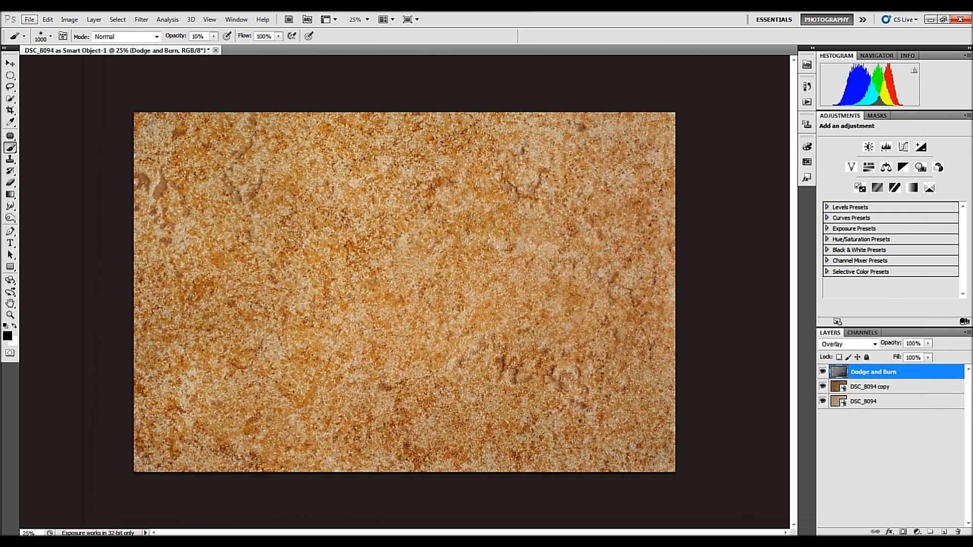
# Save the layered image as a Photoshop file named "Abstract background texture" in the STOCK MAY 2013 folder, with Maximize Compatibility on.
pyautogui.click(29, 20)
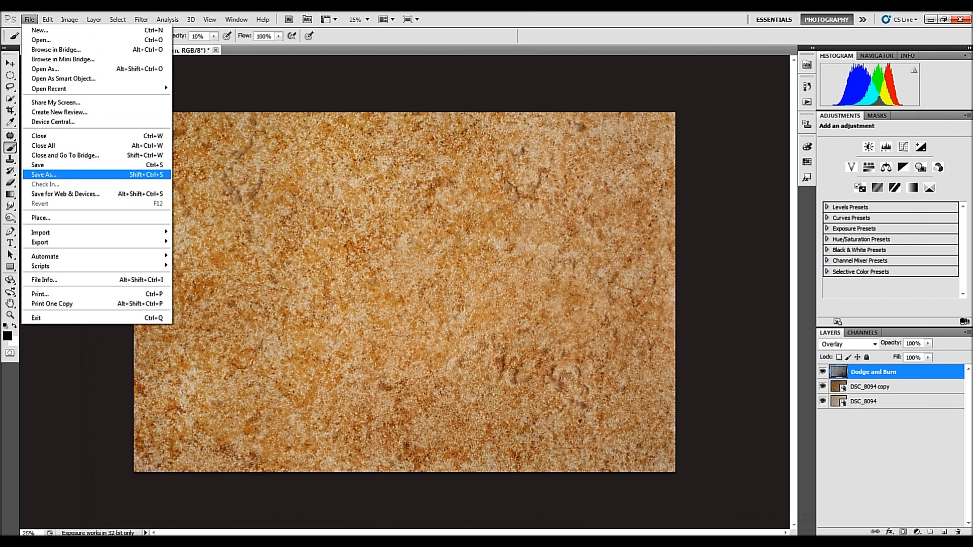
pyautogui.click(44, 175)
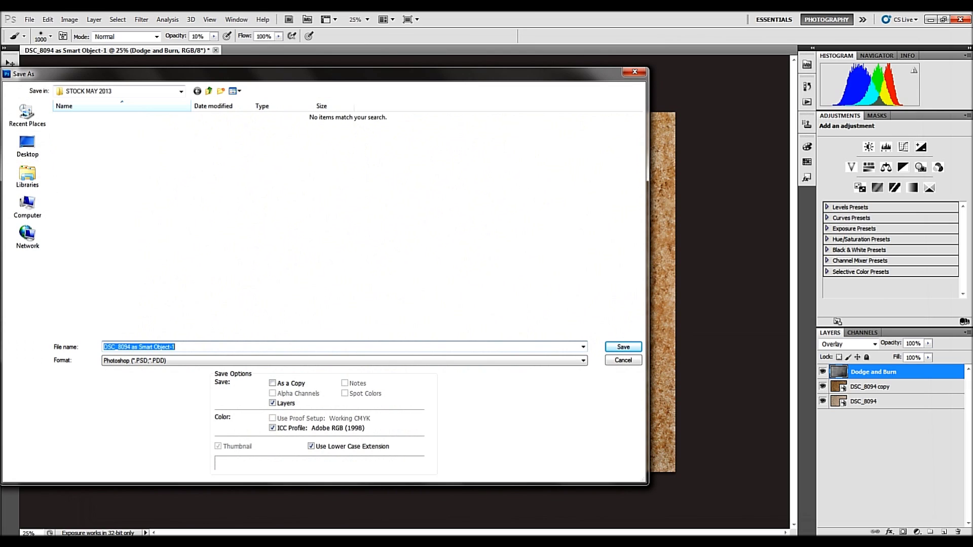
pyautogui.write('A')
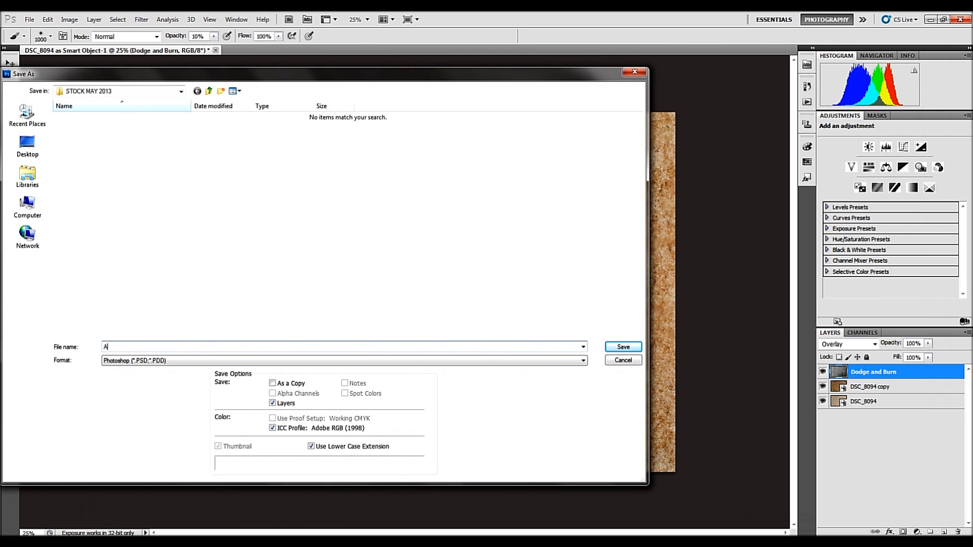
pyautogui.write('bstratc')
pyautogui.press('BackSpace')
pyautogui.press('BackSpace')
pyautogui.press('BackSpace')
pyautogui.press('BackSpace')
pyautogui.press('BackSpace')
pyautogui.write('tract background texture')
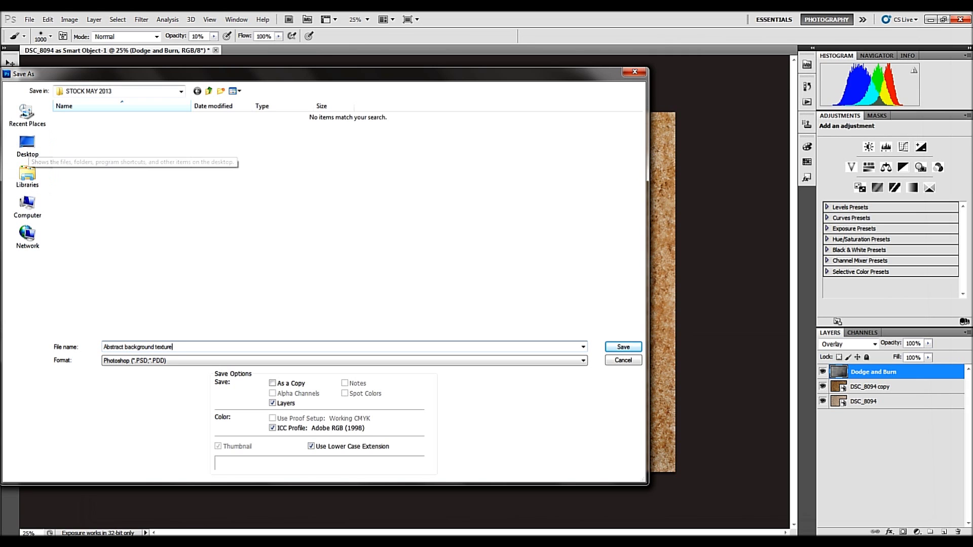
pyautogui.press('Return')
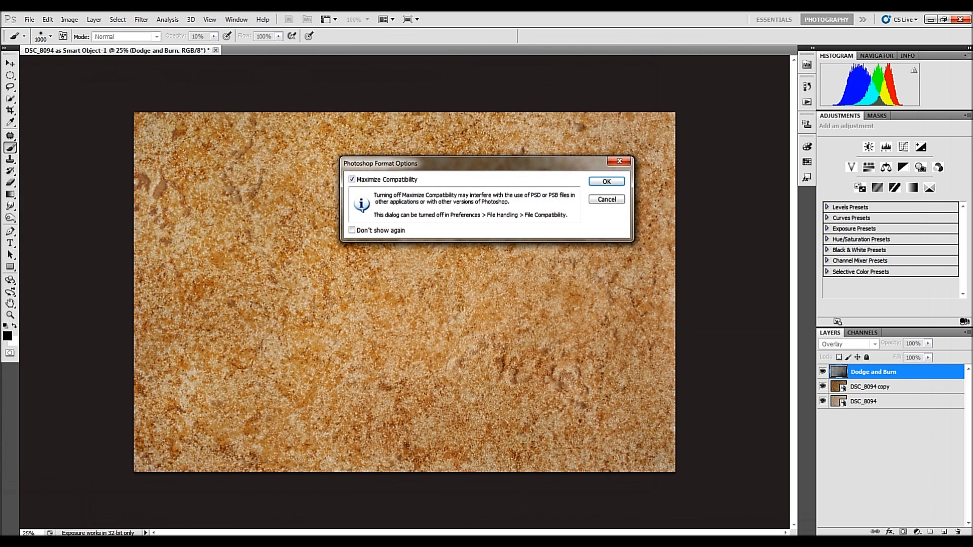
pyautogui.press('Return')
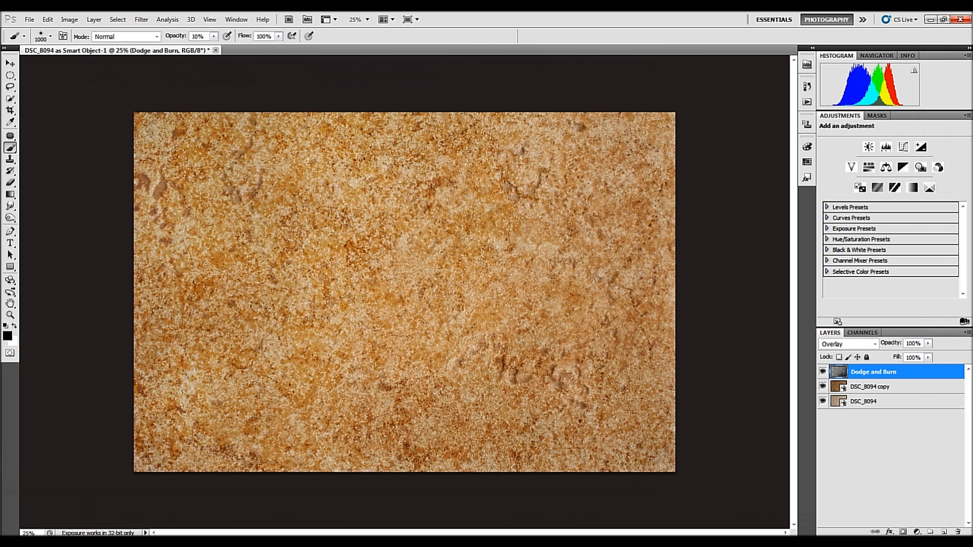